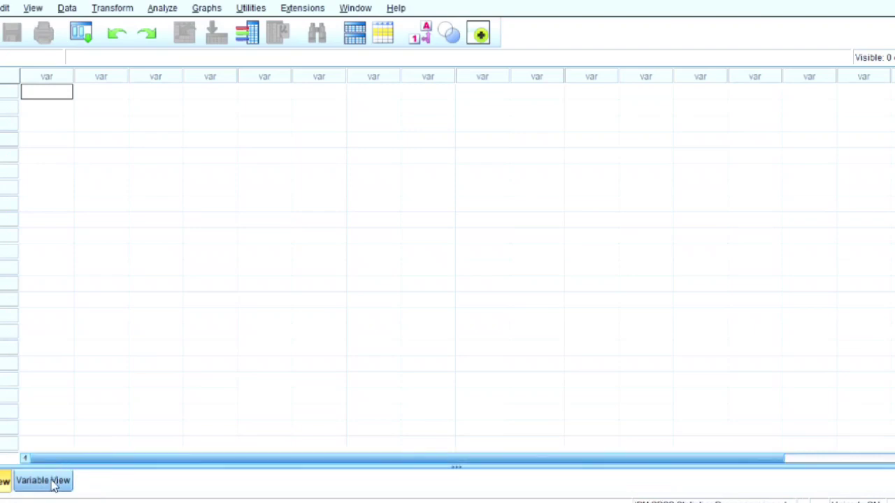
Define a numeric variable named y with 3 decimals and the label "jumlah penduduk"
click(51, 483)
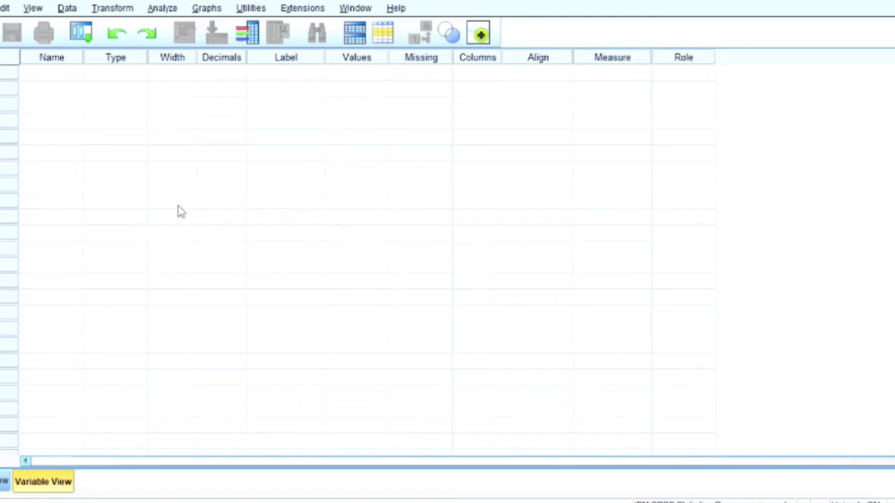
click(46, 79)
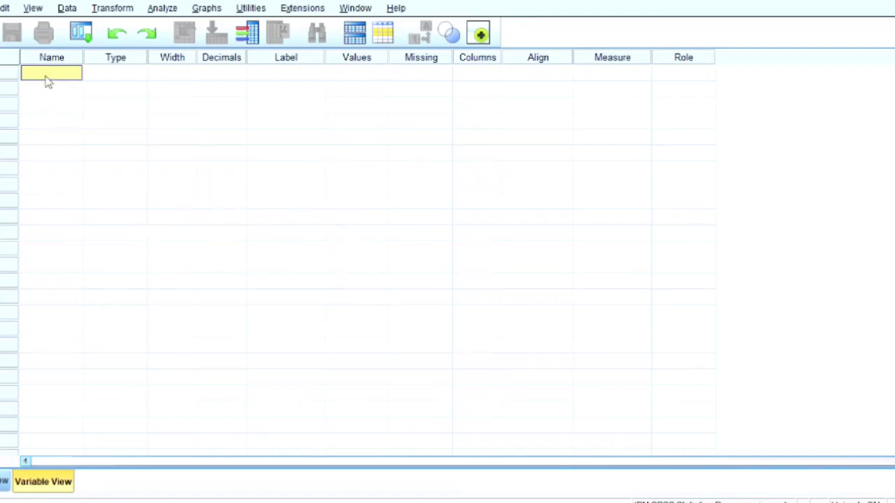
text(y)
click(231, 80)
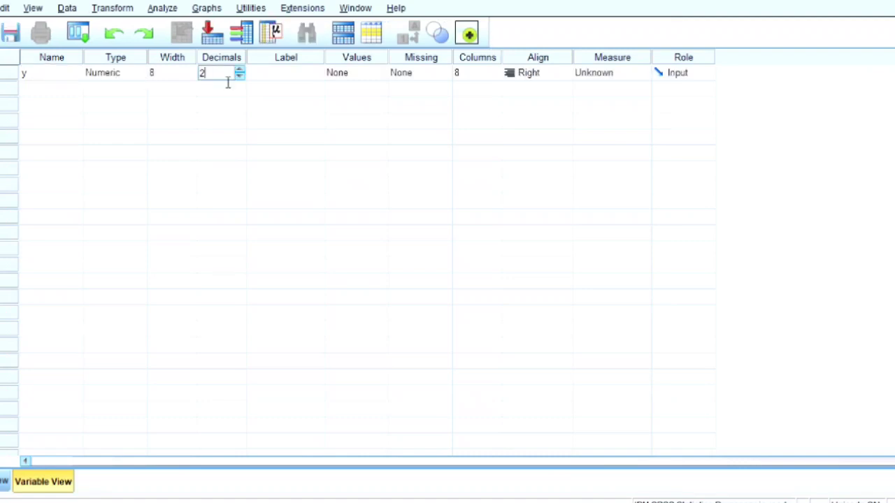
click(239, 71)
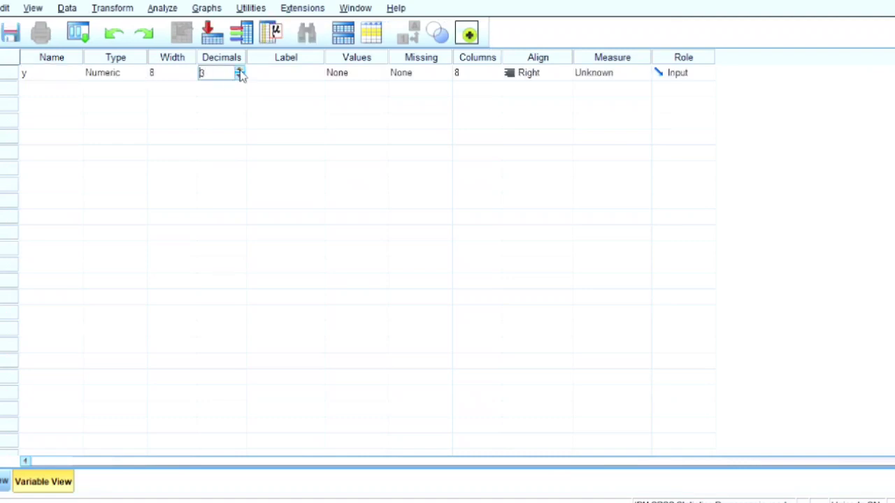
click(296, 77)
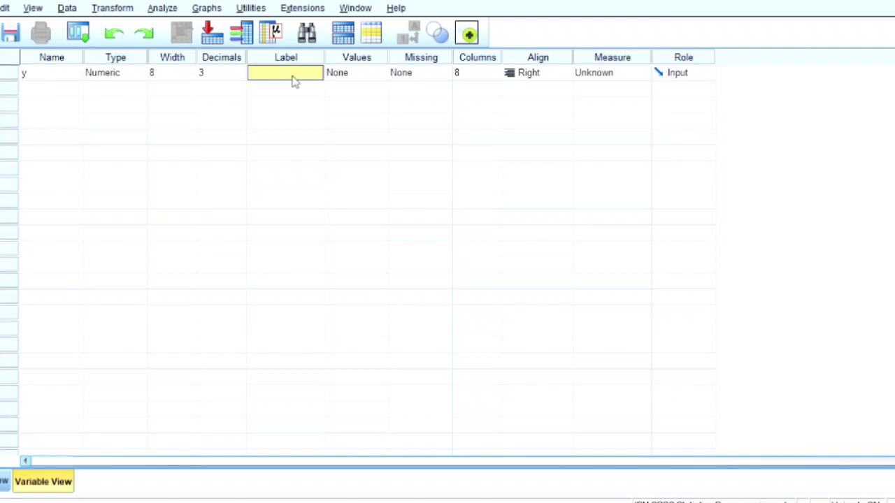
click(297, 79)
text(jumlah penduduk)
Define a second numeric variable named x with 0 decimals and the label "tahun"
click(63, 95)
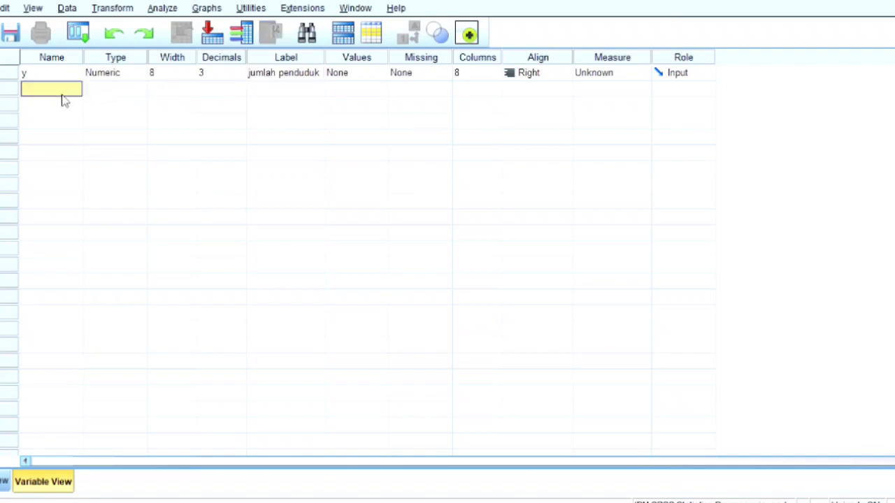
text(x)
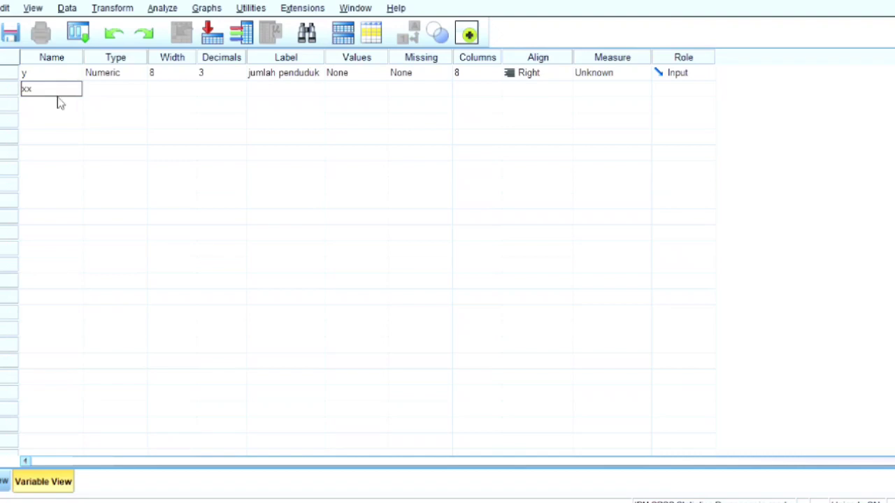
click(184, 89)
click(216, 92)
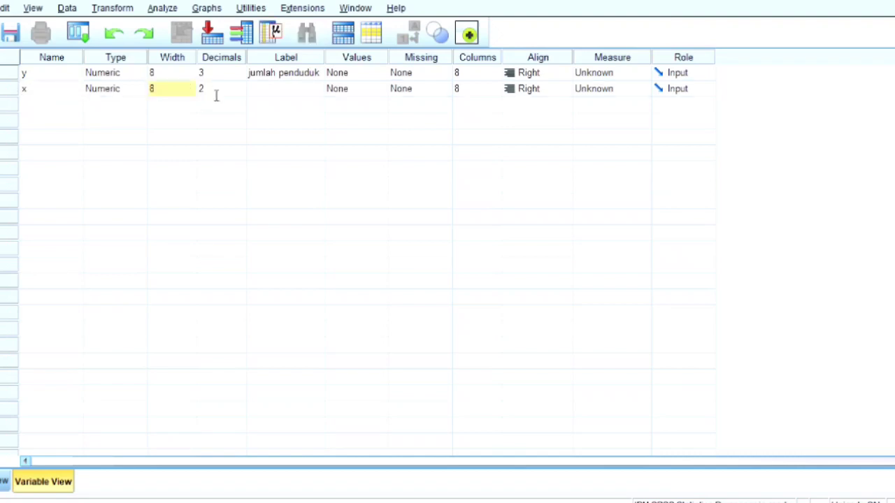
click(240, 93)
click(239, 92)
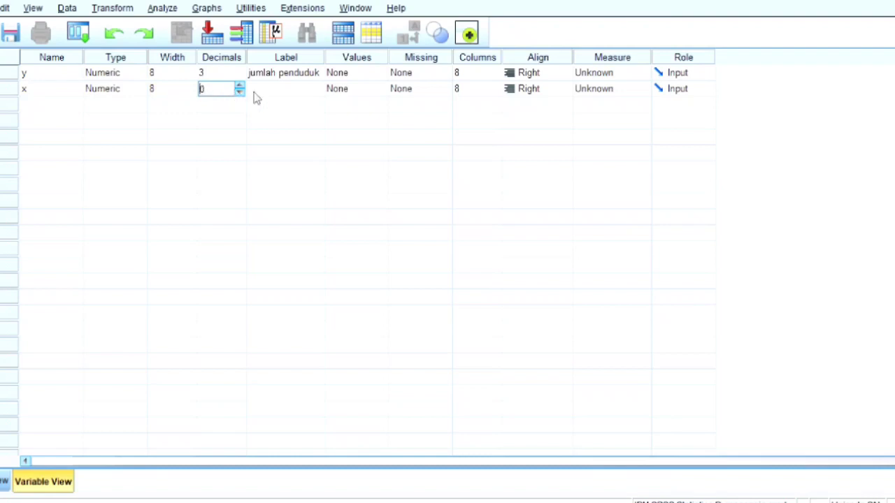
click(265, 89)
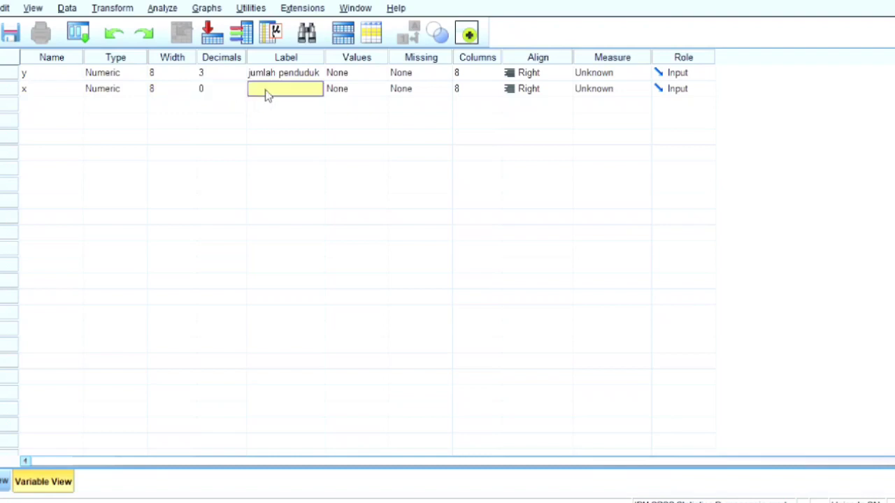
text(tahun)
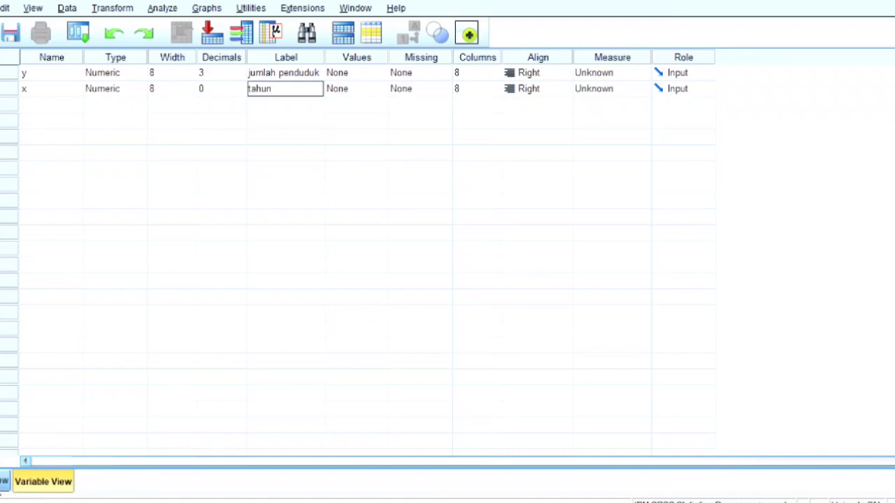
Enter the y data values 30.90, 31.224, 31.479, 36.787 and 38.074 in the first five cases
click(4, 482)
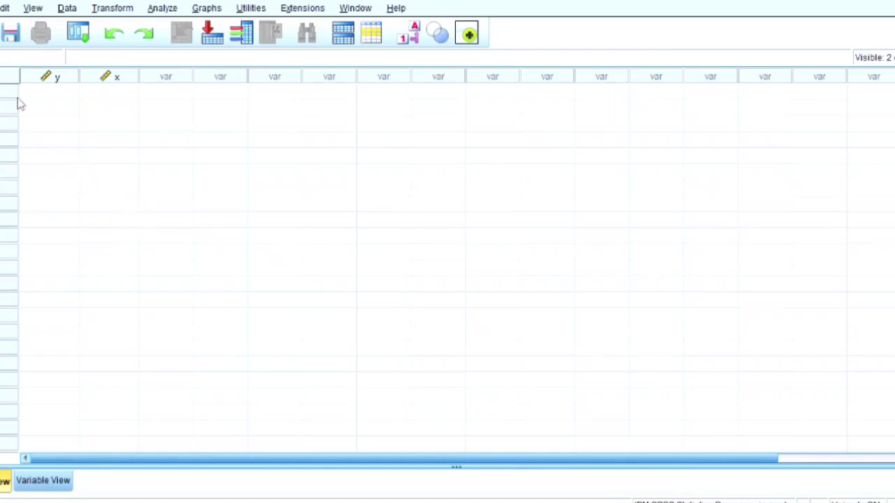
click(37, 95)
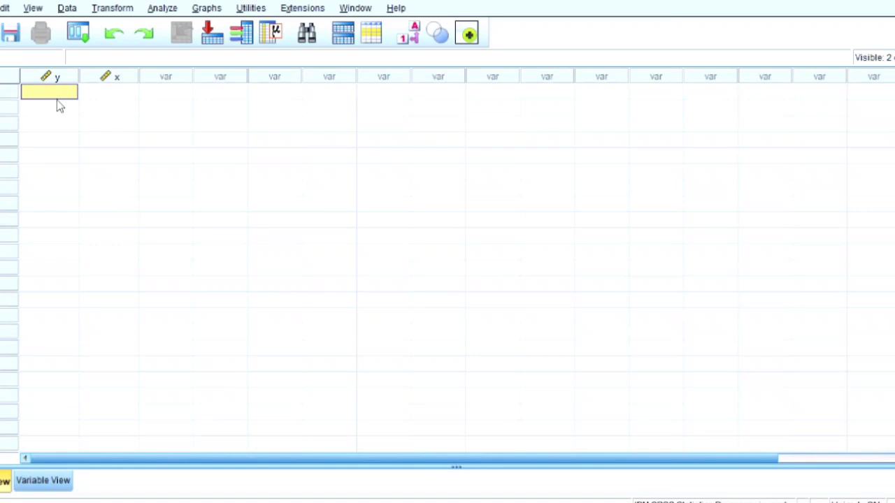
text(30)
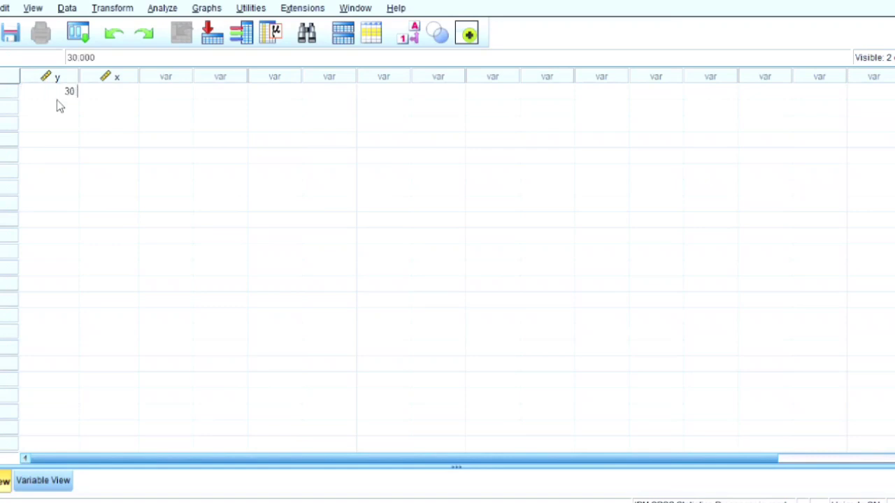
text(.90)
key(Return)
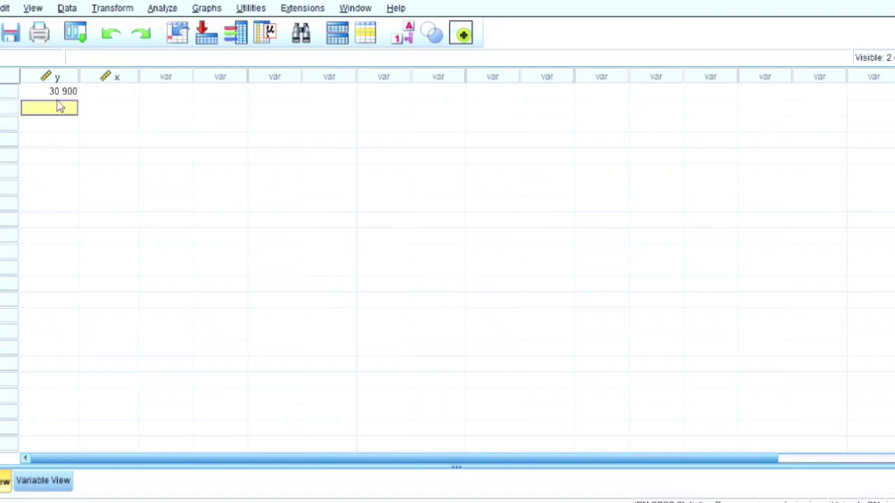
text(31)
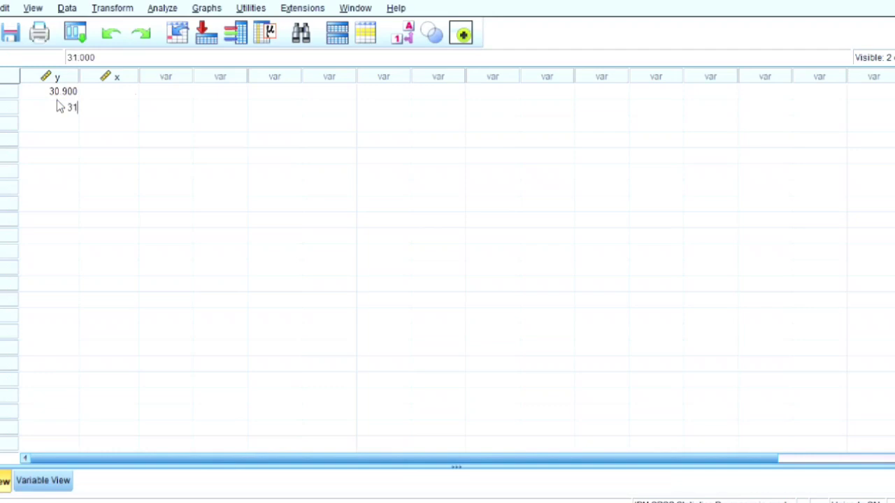
text(.224)
key(Return)
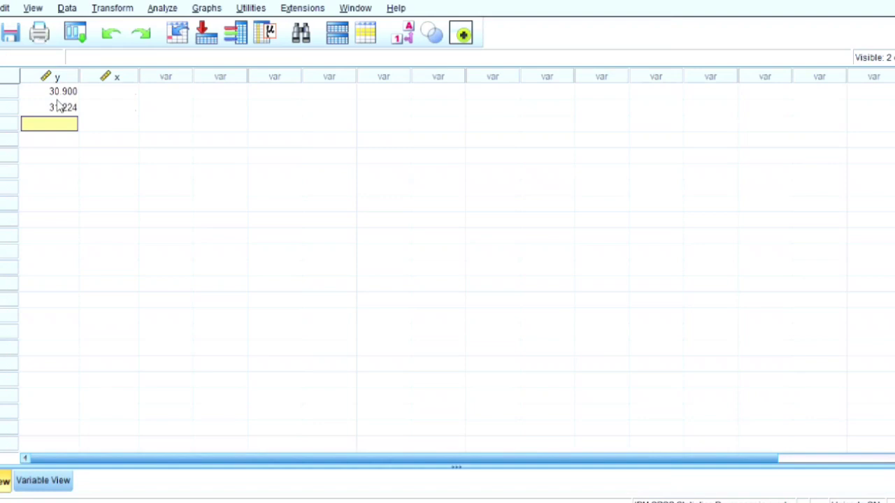
text(31)
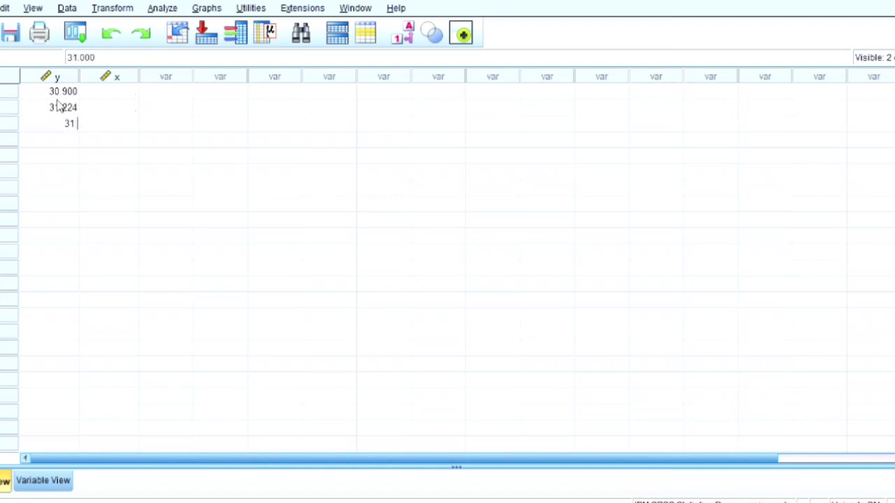
text(.479)
key(Return)
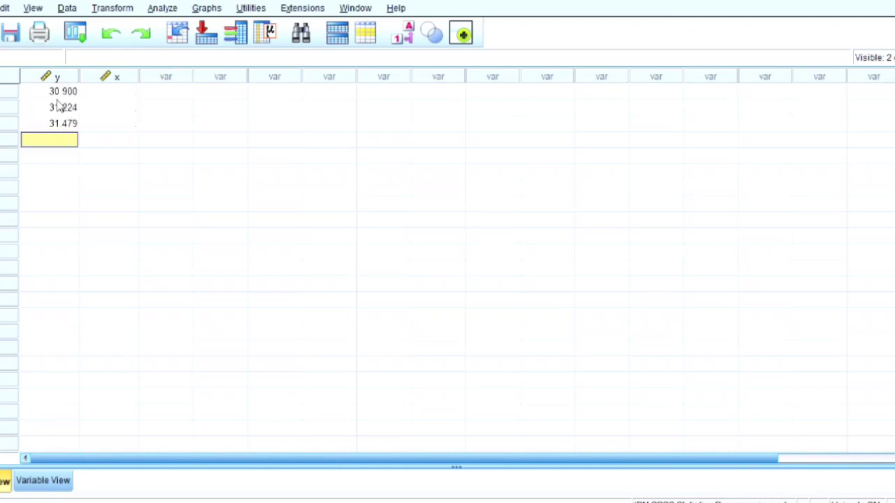
text(36)
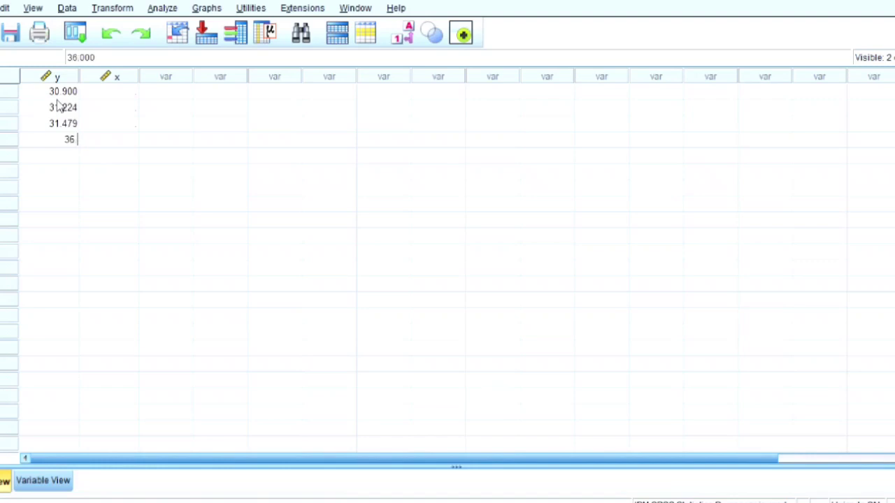
text(.787)
key(Return)
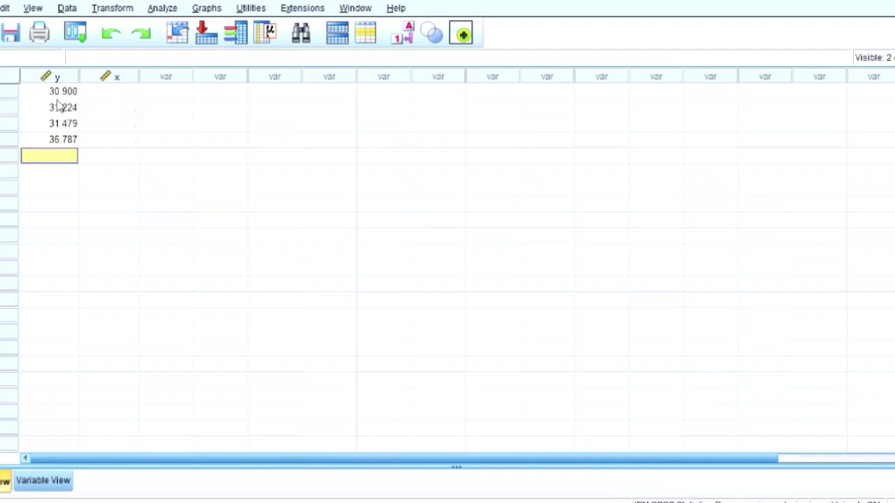
text(38.07)
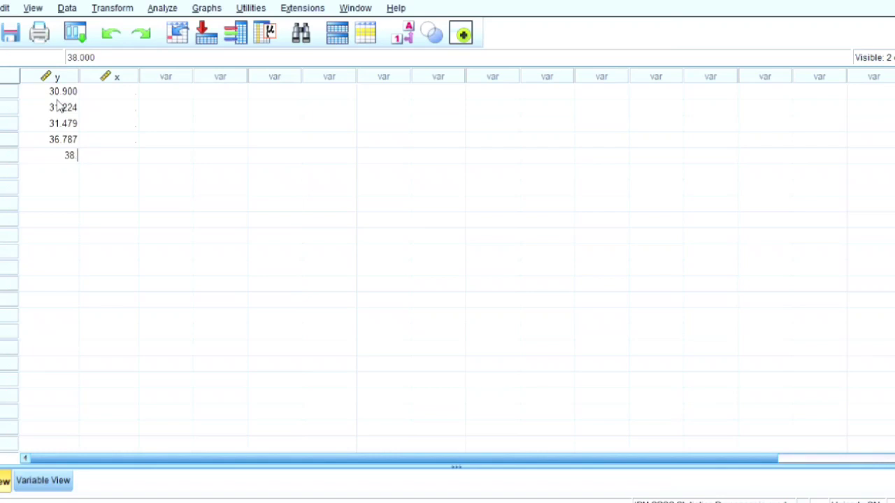
text(4)
Enter the x data values -2, -1, 0, 1 and 2 for the five cases
click(117, 96)
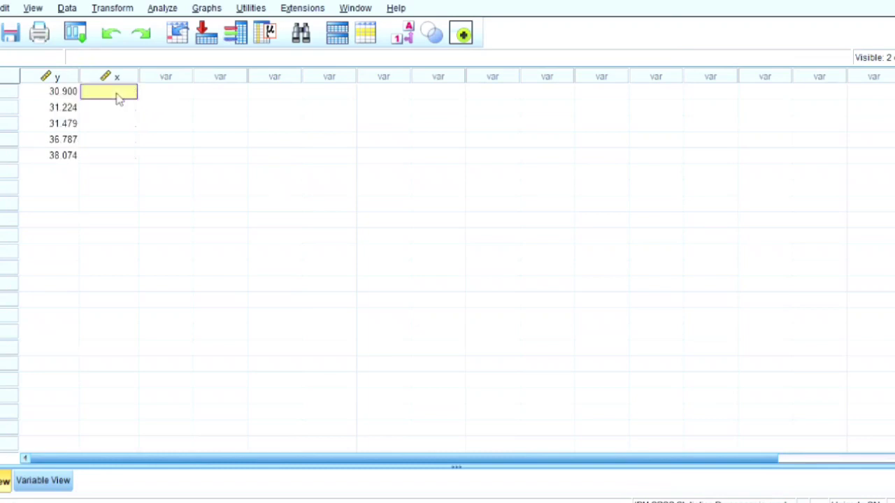
text(-2)
key(Return)
text(-1)
key(Return)
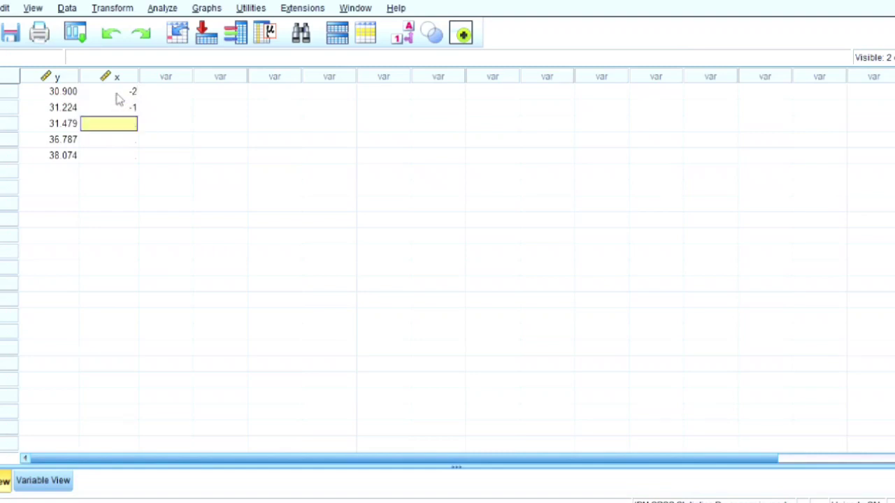
text(0)
key(Return)
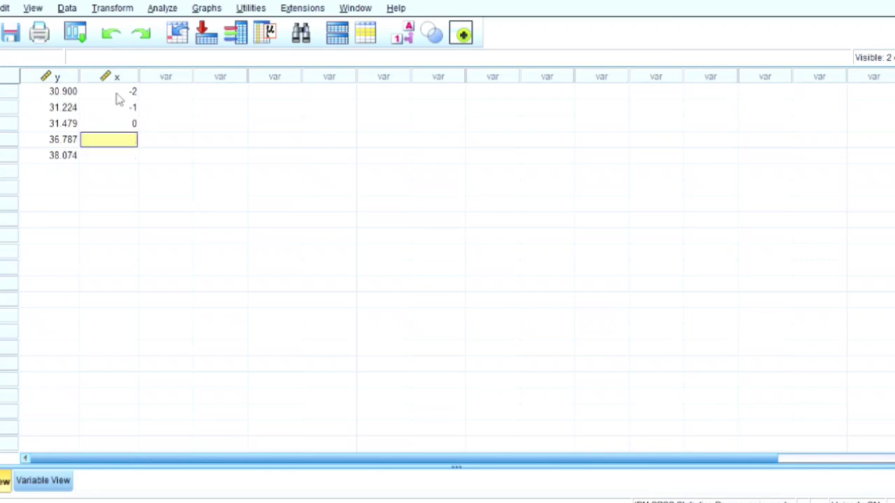
text(1)
key(Return)
text(2)
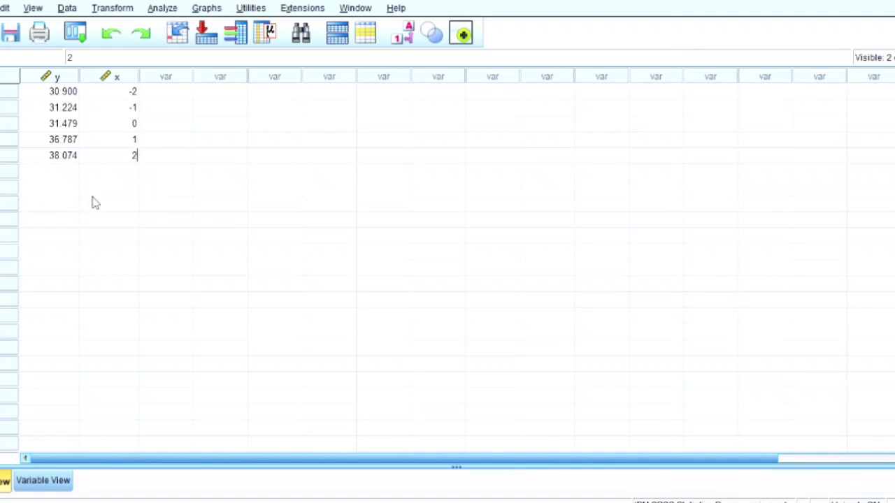
Run a quadratic curve-fit regression of y on x with an ANOVA table, and review the model summary, ANOVA and coefficients output
click(163, 8)
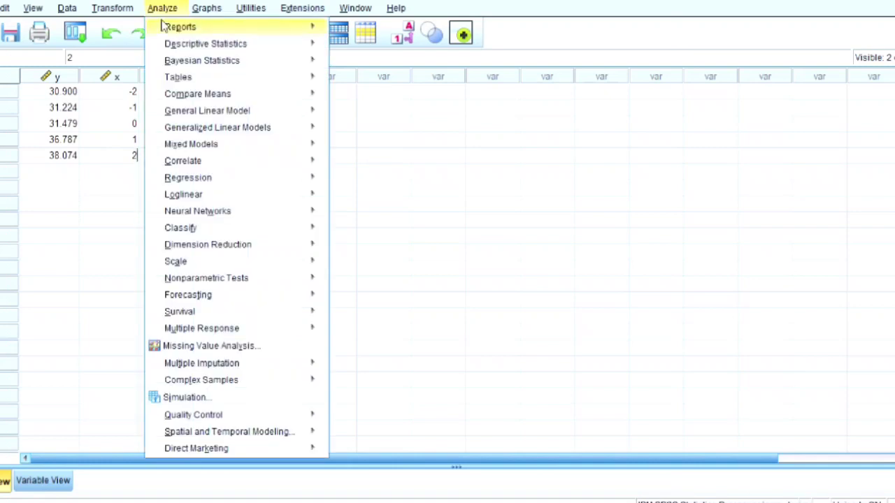
mouse_move(260, 184)
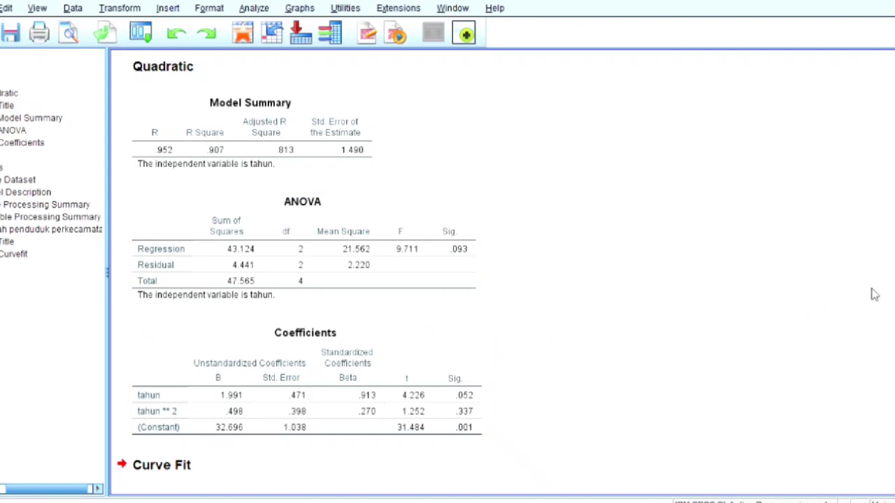
scroll(873, 295, down, 2)
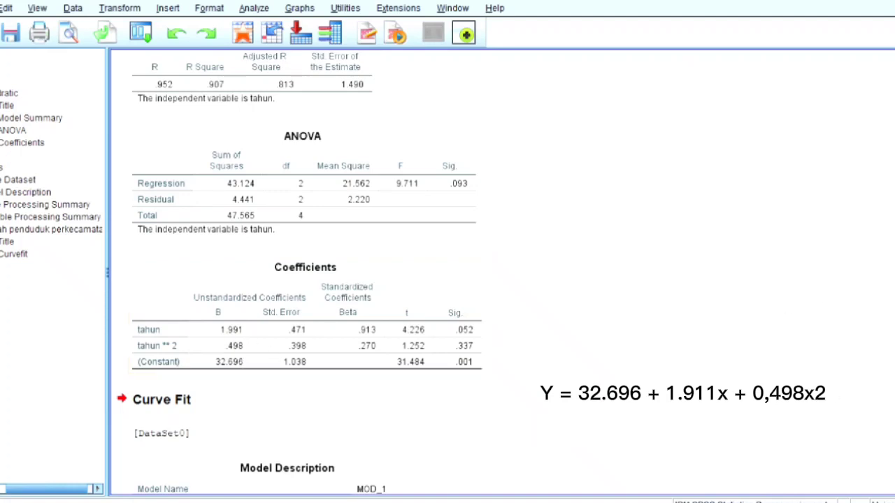
scroll(839, 355, up, 4)
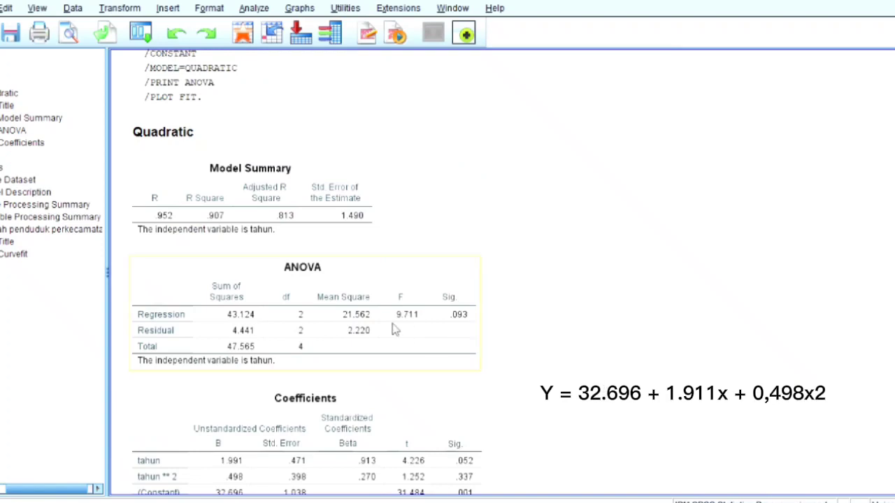